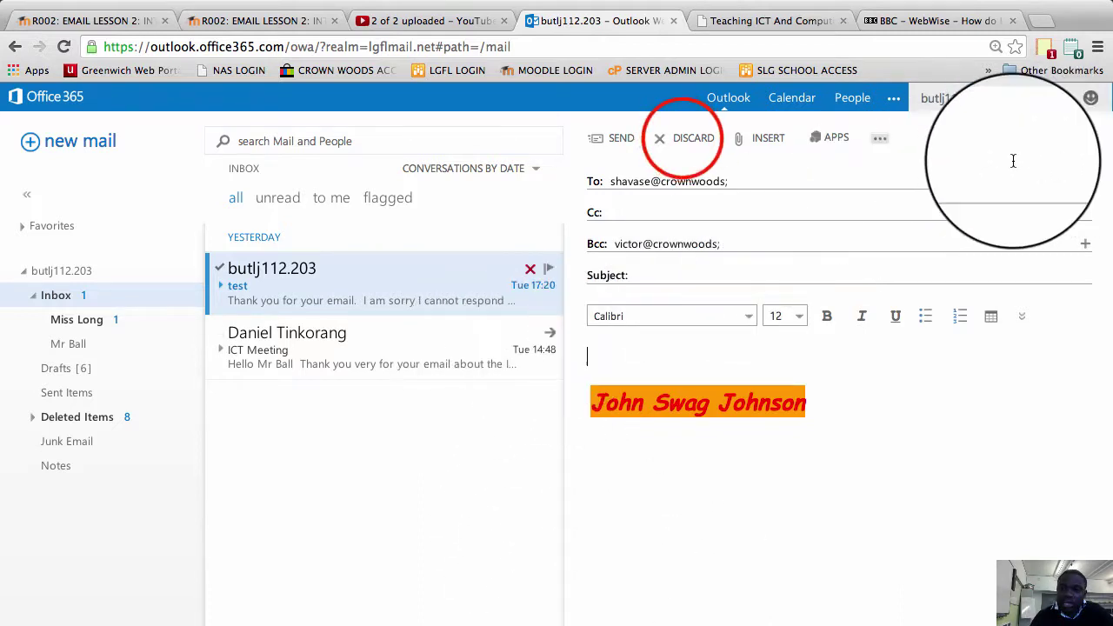
# - Discard the addressed draft and start a new message, placing the caret in To, Subject and body
pyautogui.click(687, 139)
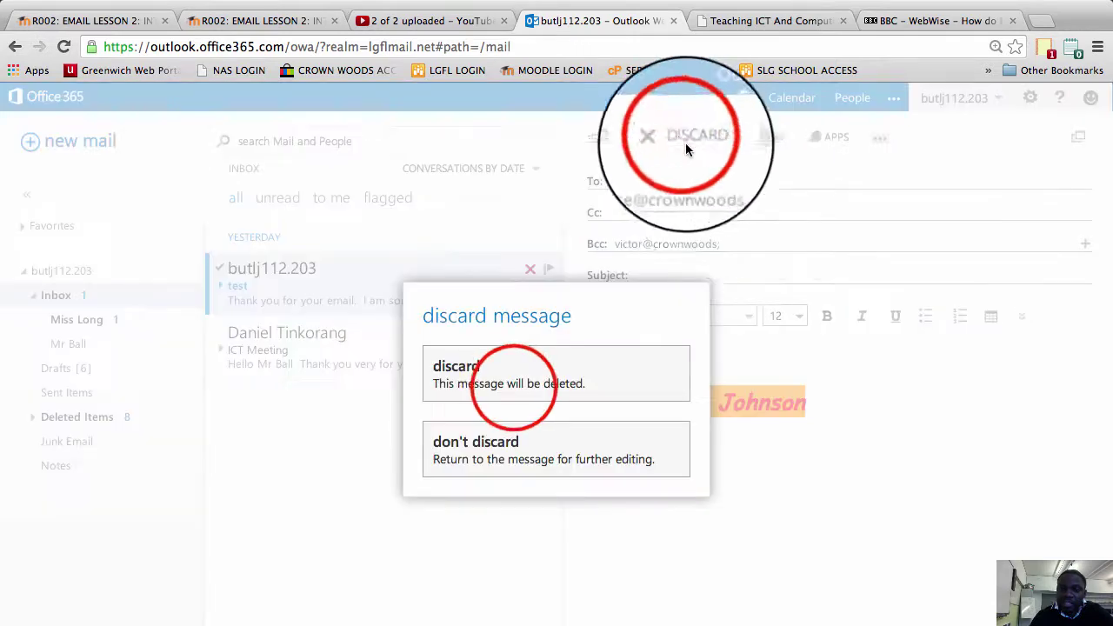
pyautogui.click(515, 394)
pyautogui.click(30, 140)
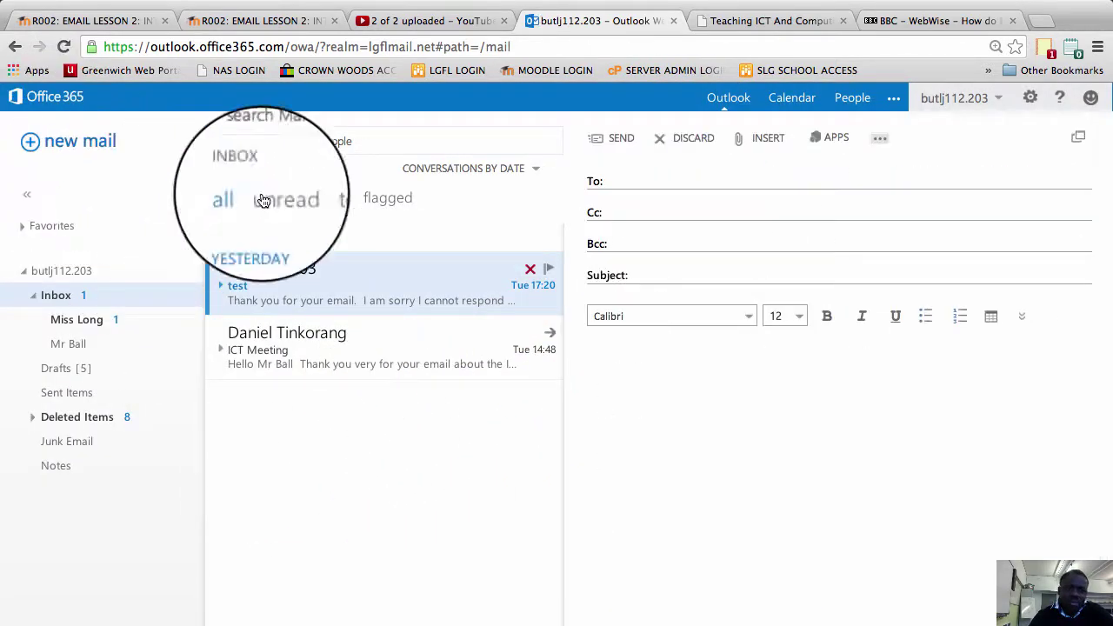
pyautogui.click(616, 180)
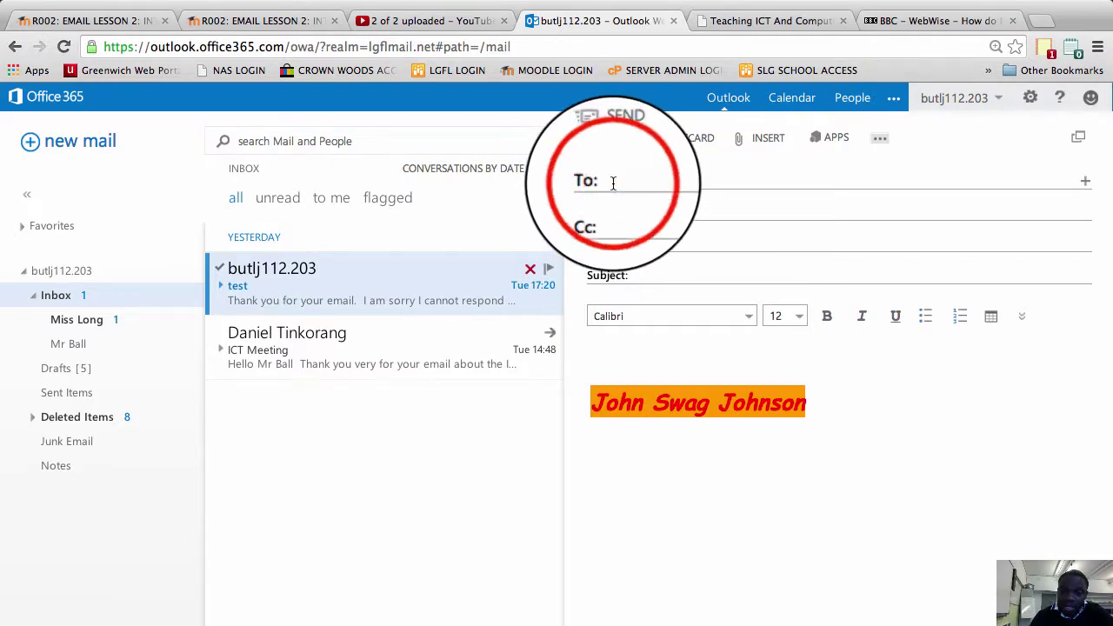
pyautogui.click(640, 270)
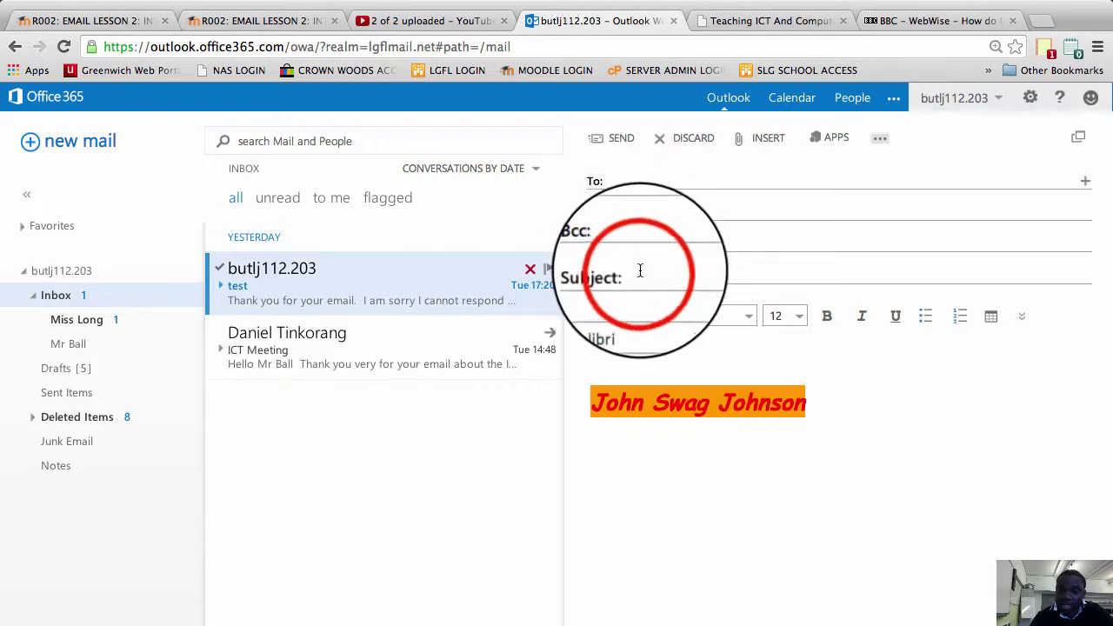
pyautogui.click(599, 354)
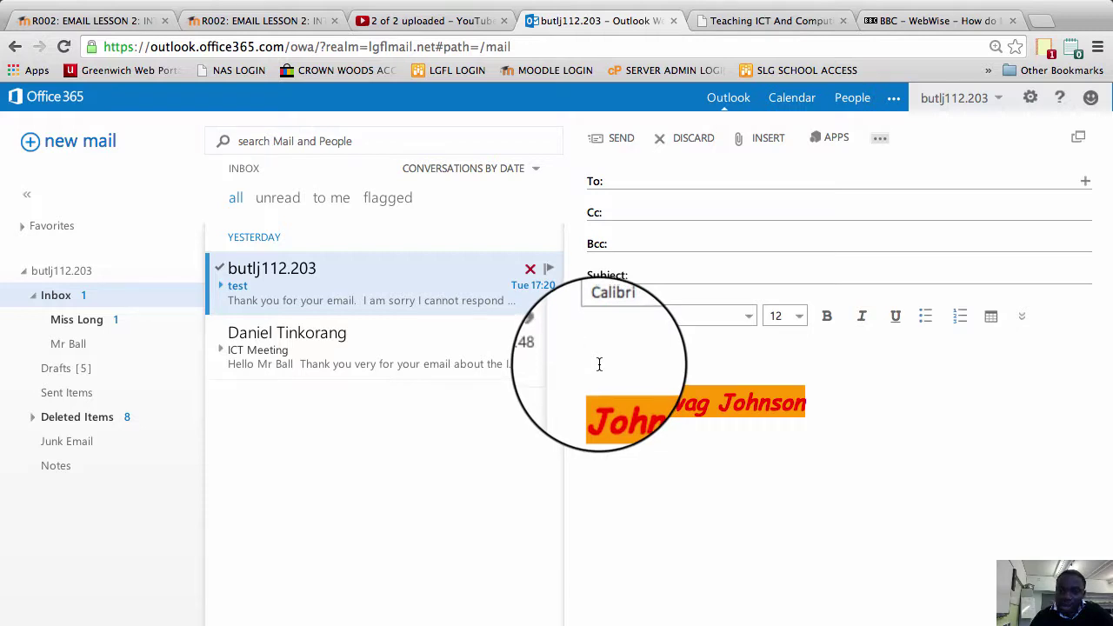
# - Attach images.jpeg from the Documents > PICTURES folder as a file attachment
pyautogui.click(762, 143)
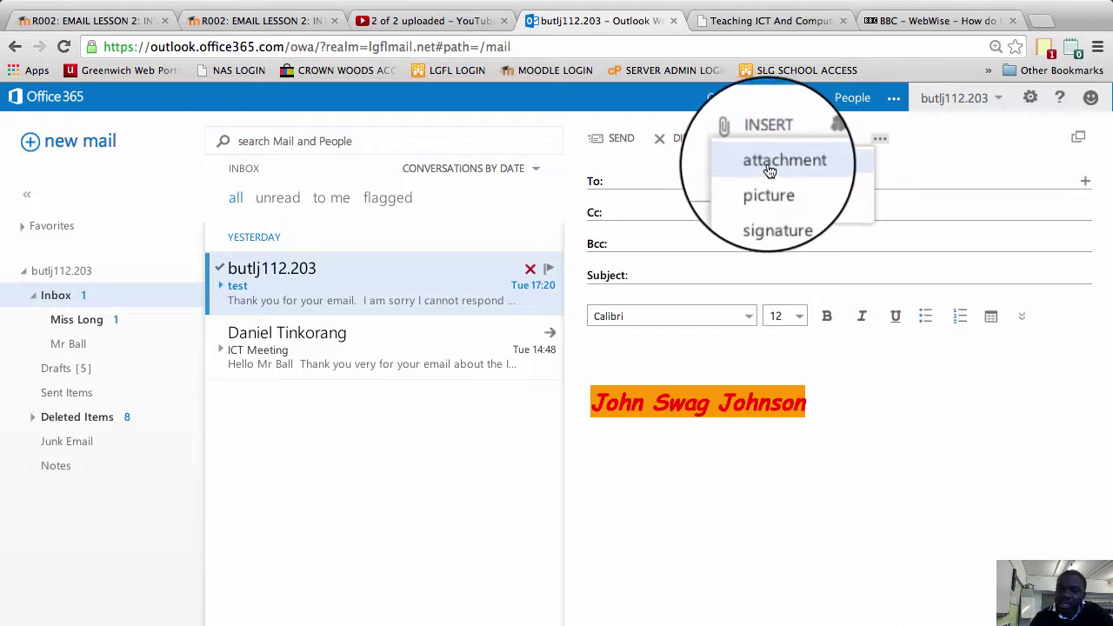
pyautogui.click(771, 171)
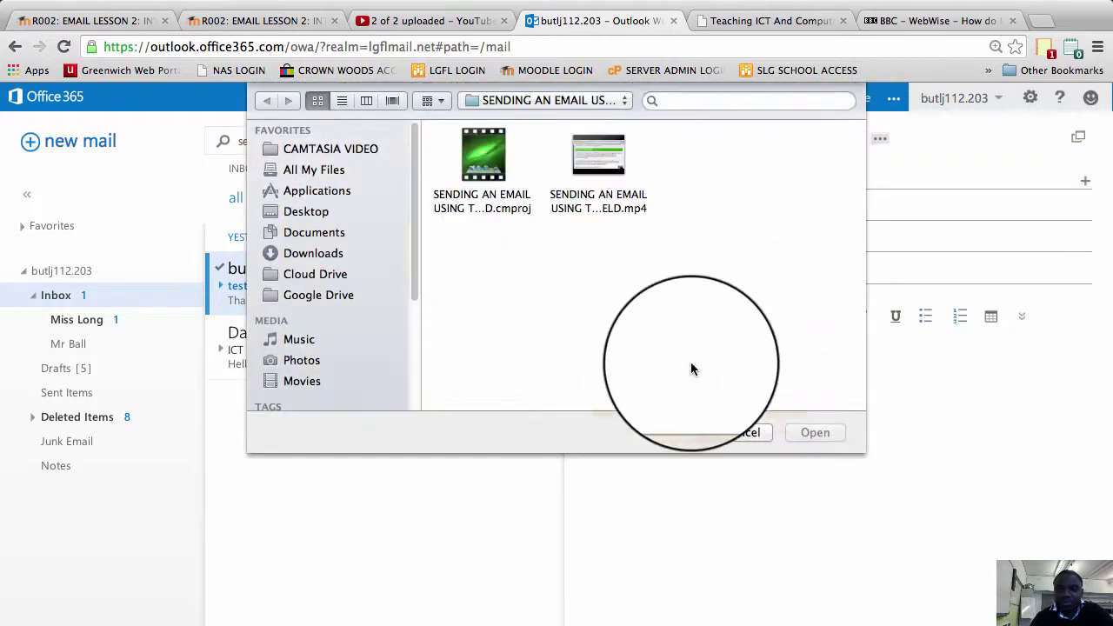
pyautogui.click(304, 233)
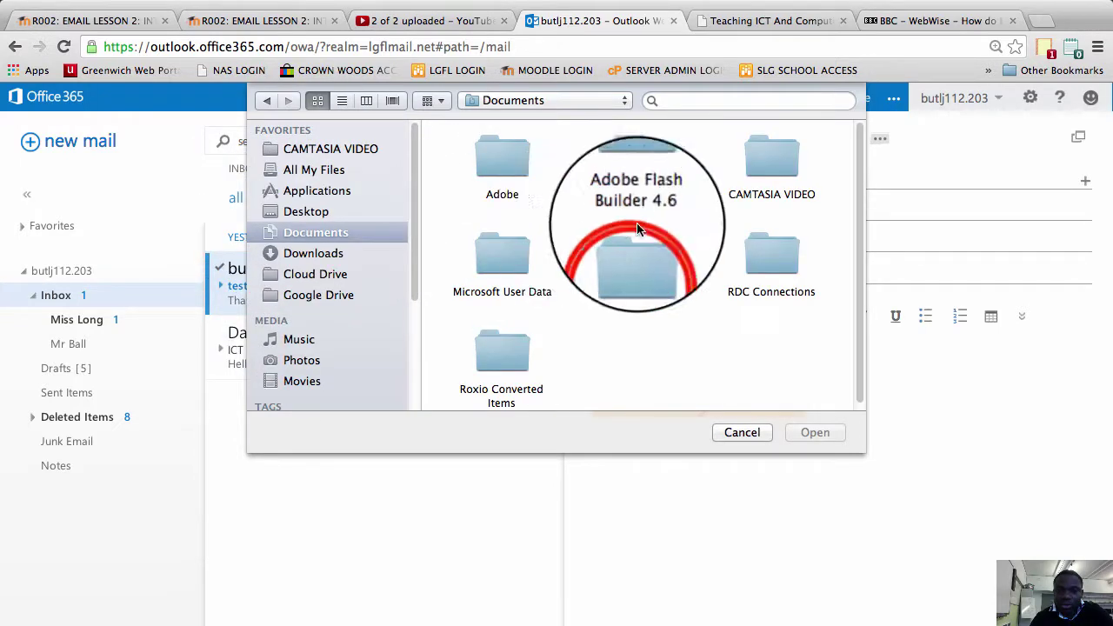
pyautogui.doubleClick(632, 265)
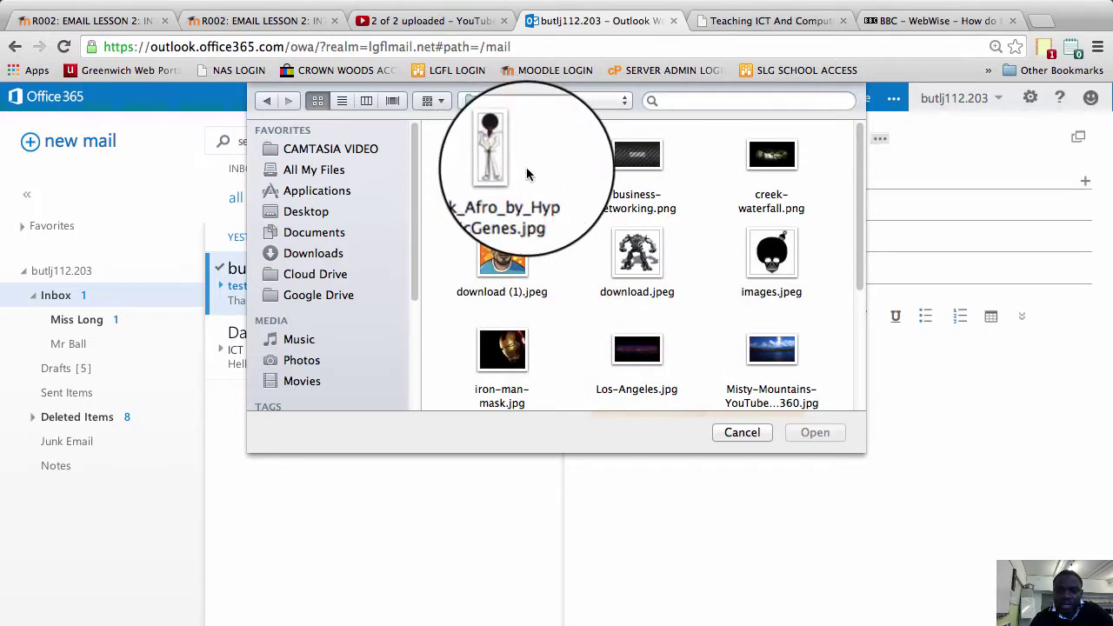
pyautogui.click(761, 270)
pyautogui.doubleClick(765, 278)
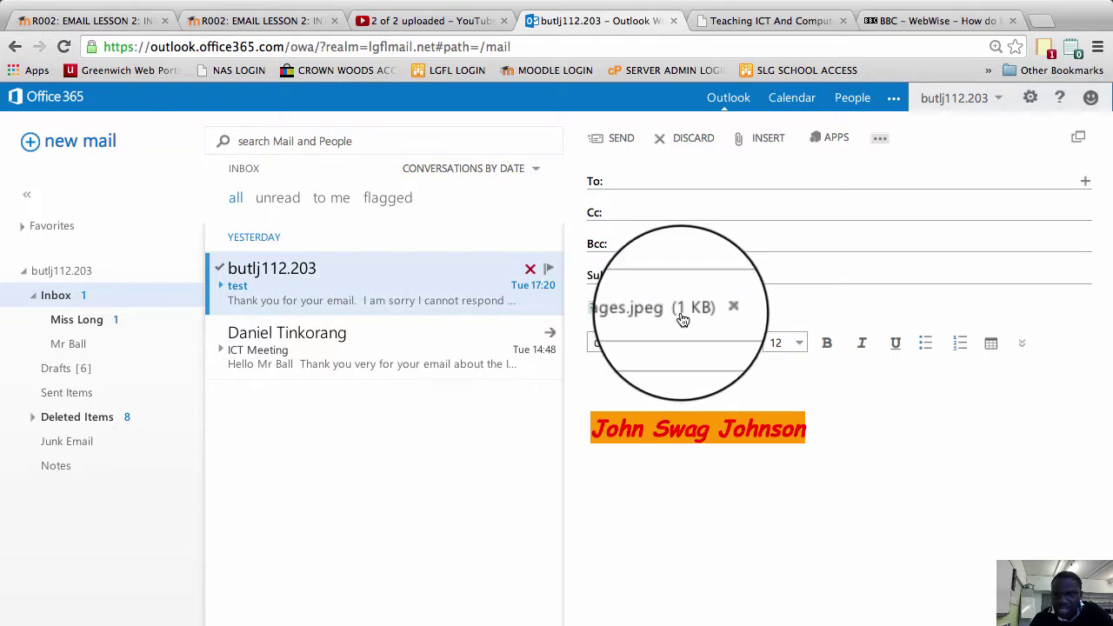
# - Insert images.jpeg as an inline picture in the body above the signature
pyautogui.click(765, 137)
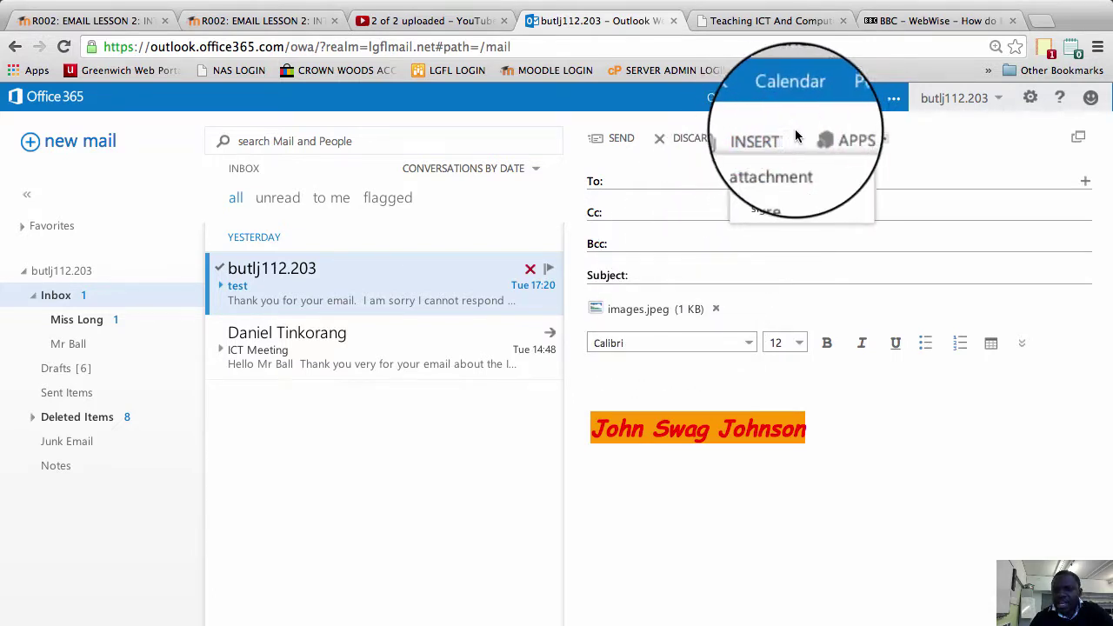
pyautogui.click(783, 193)
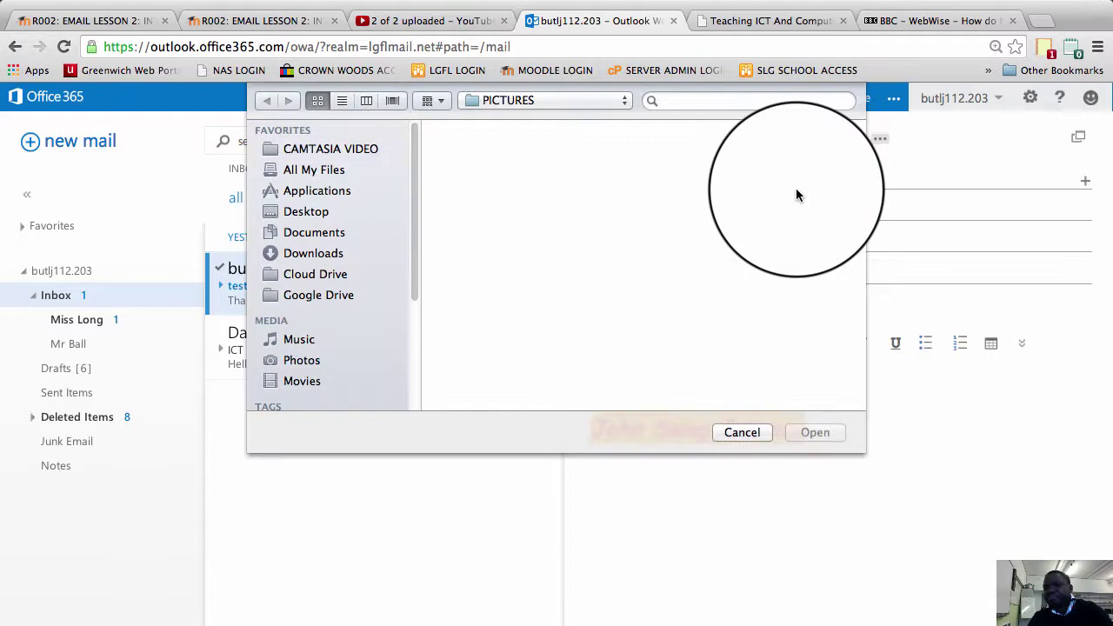
pyautogui.click(771, 261)
pyautogui.doubleClick(771, 261)
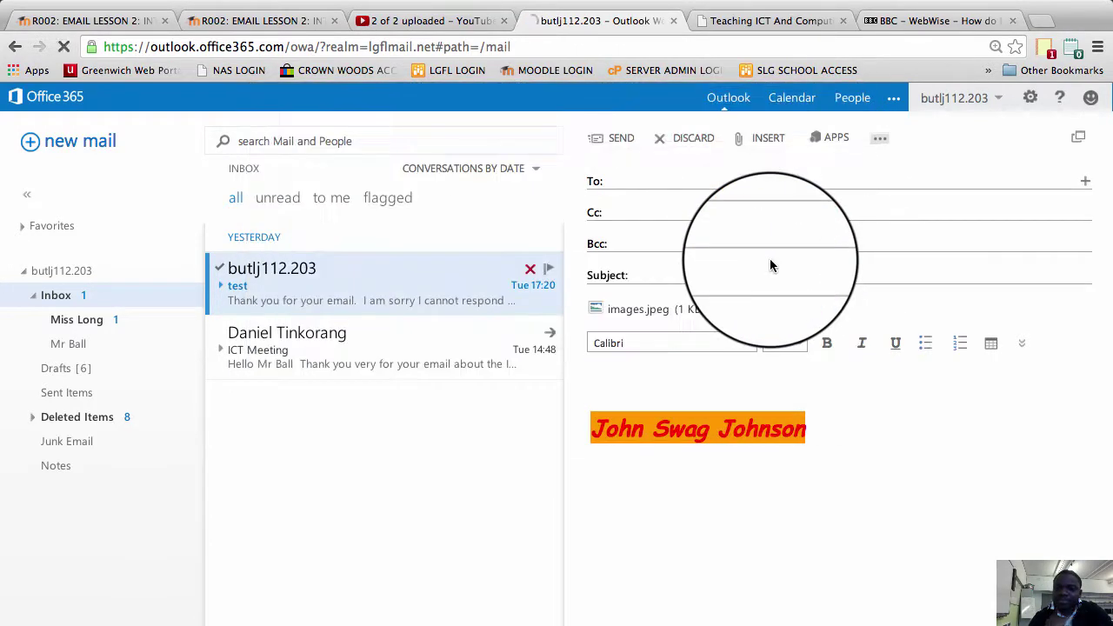
pyautogui.moveTo(629, 415); pyautogui.dragTo(688, 416)
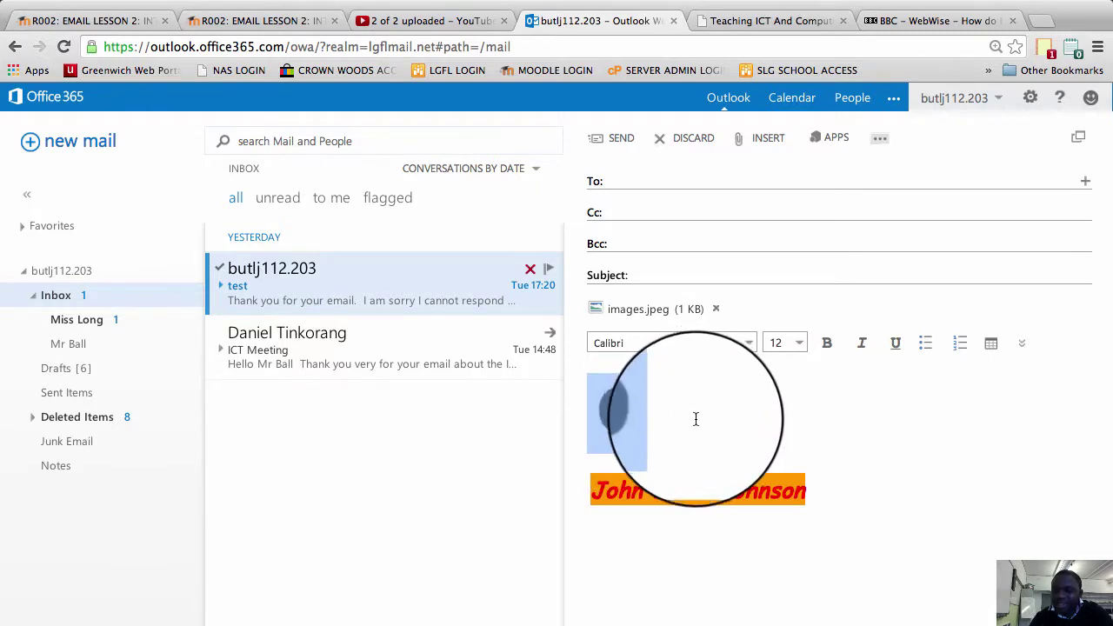
pyautogui.click(698, 416)
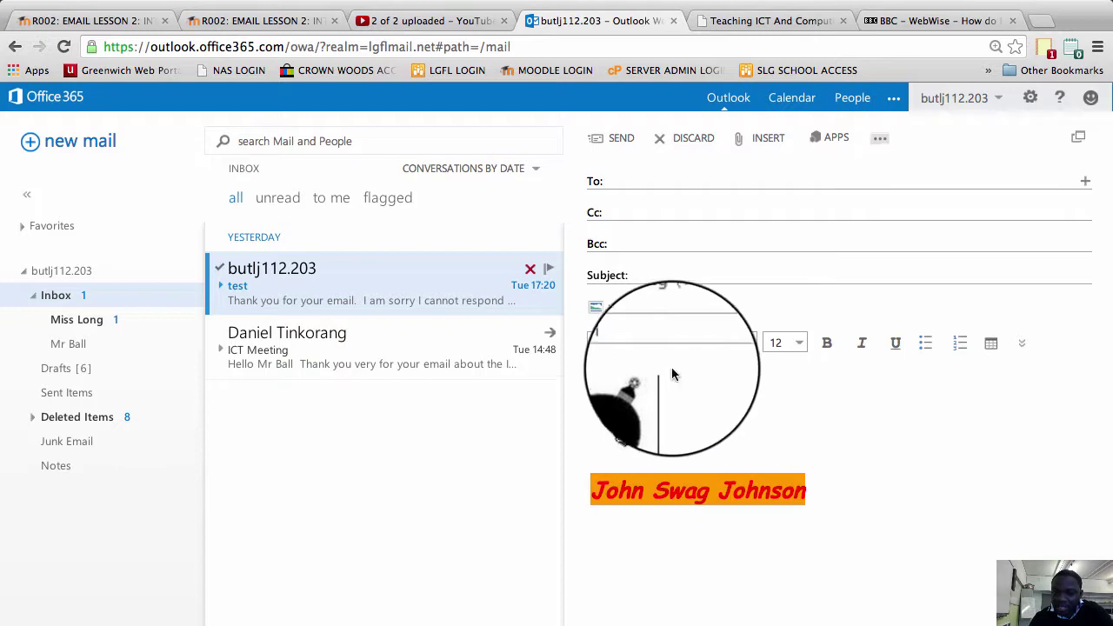
# - Open the images.jpeg attachment link, cancel the Save dialog and close the download tab
pyautogui.click(647, 318)
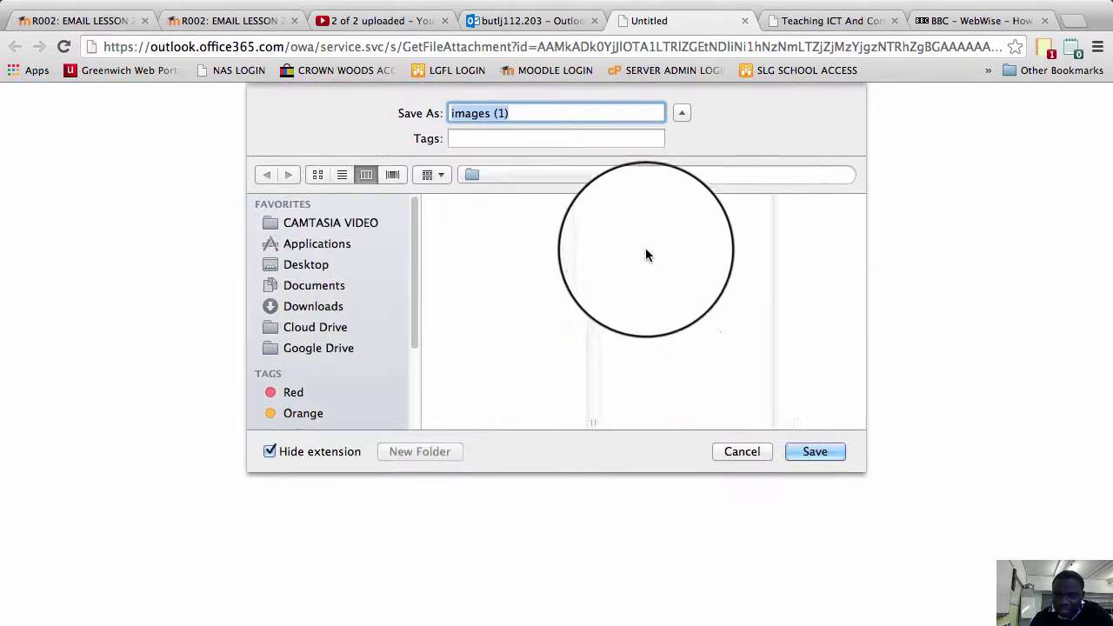
pyautogui.click(746, 450)
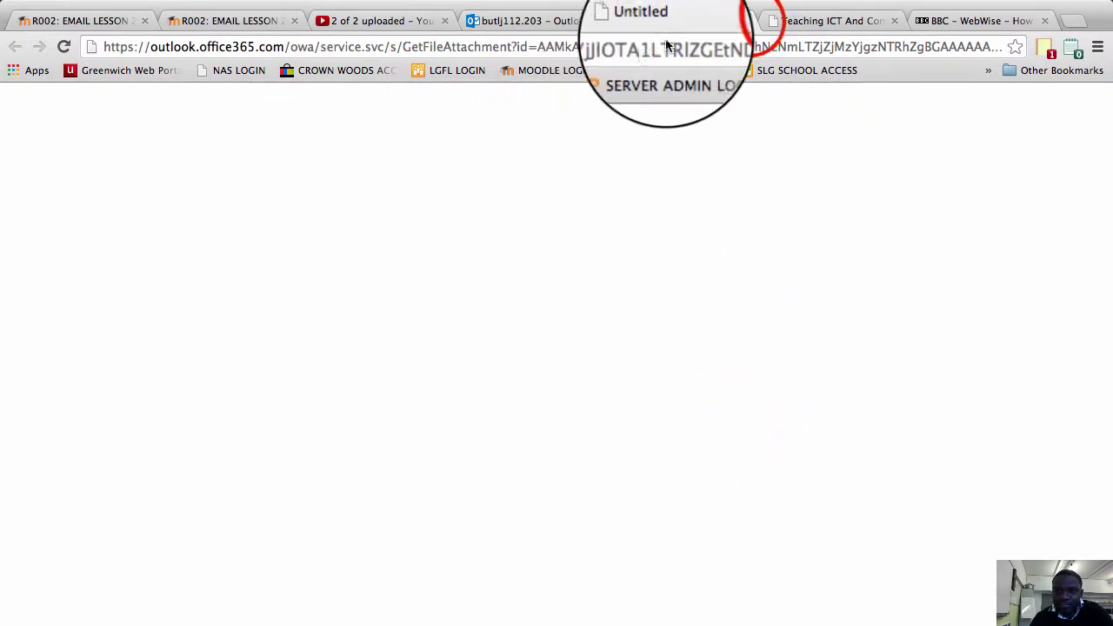
pyautogui.click(745, 20)
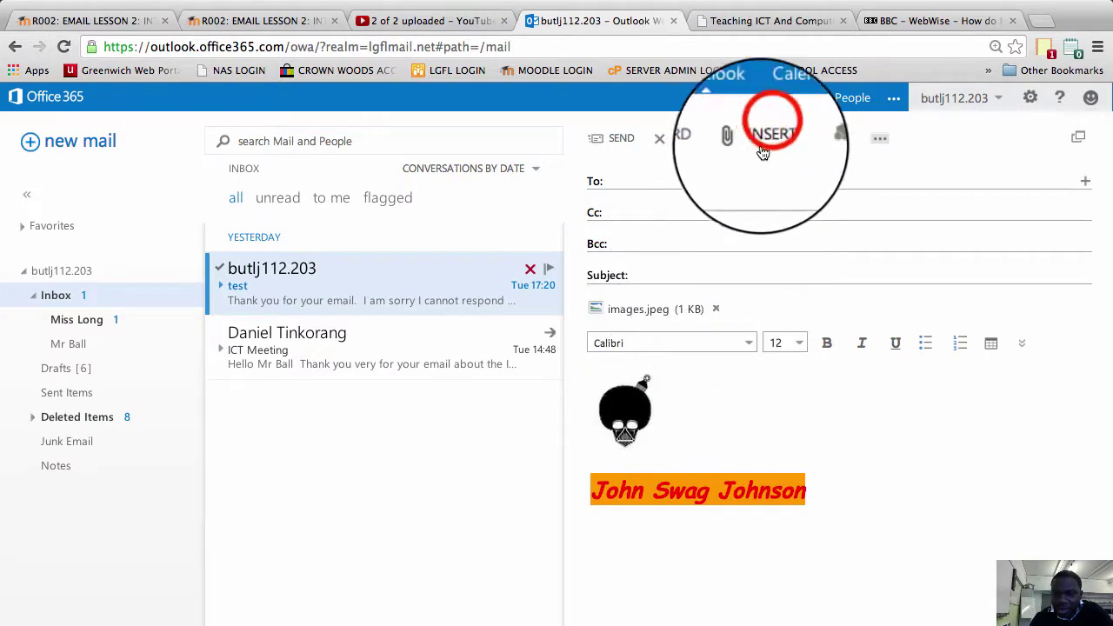
pyautogui.click(768, 137)
pyautogui.click(743, 320)
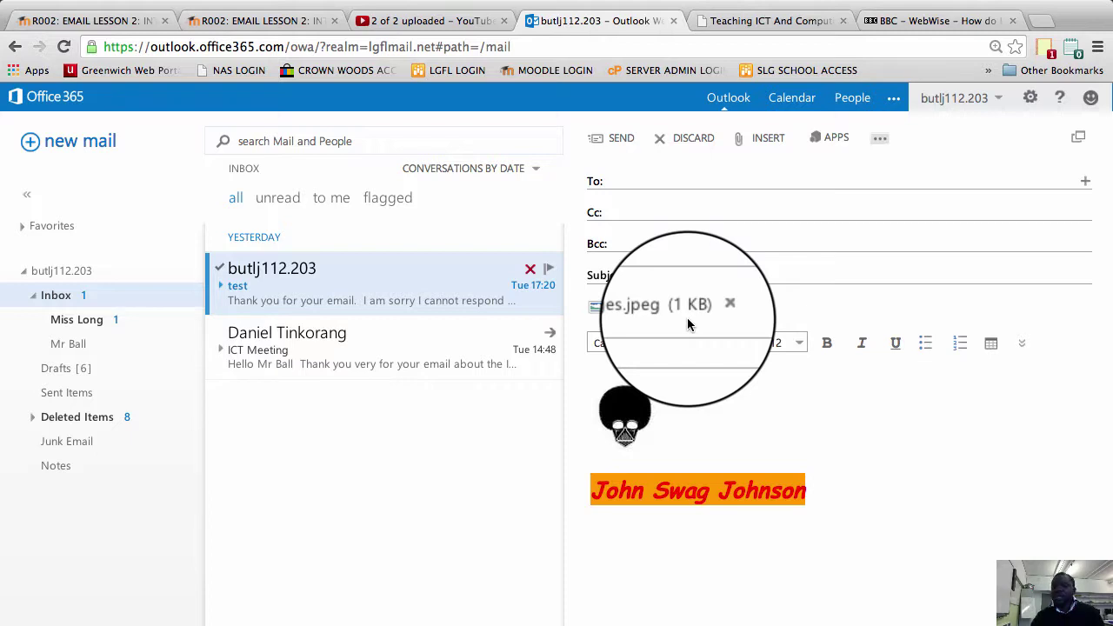
pyautogui.click(756, 148)
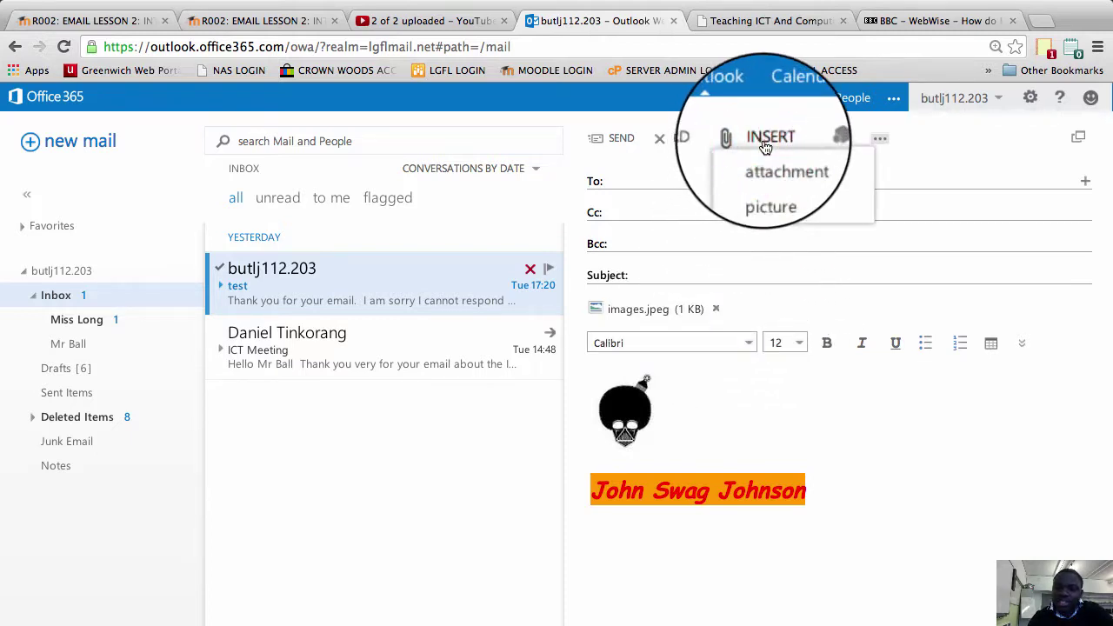
pyautogui.click(756, 440)
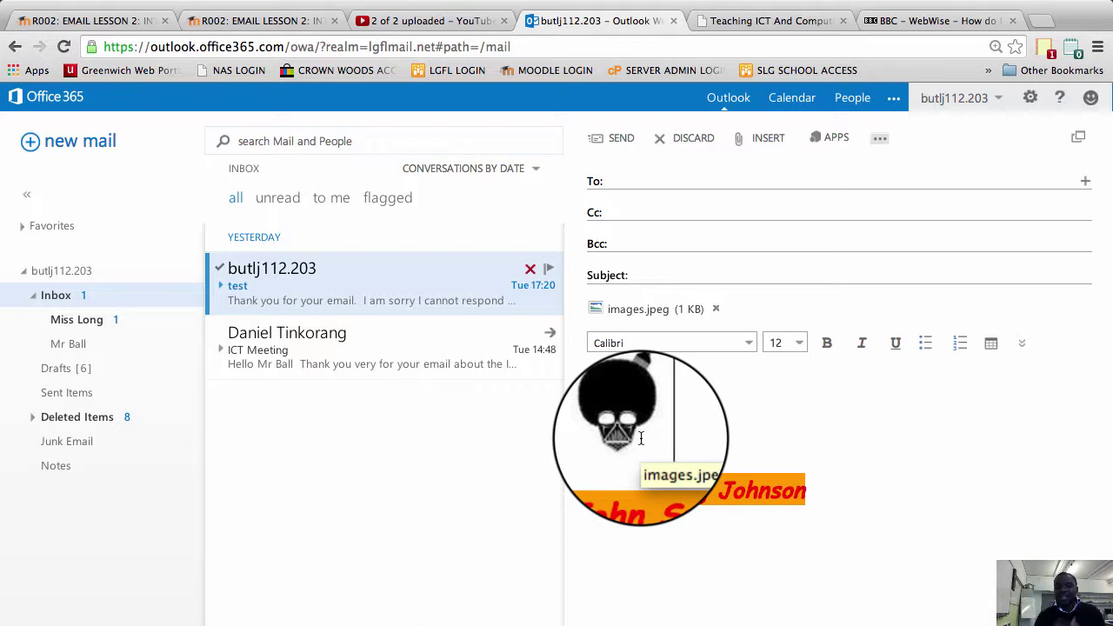
pyautogui.click(766, 139)
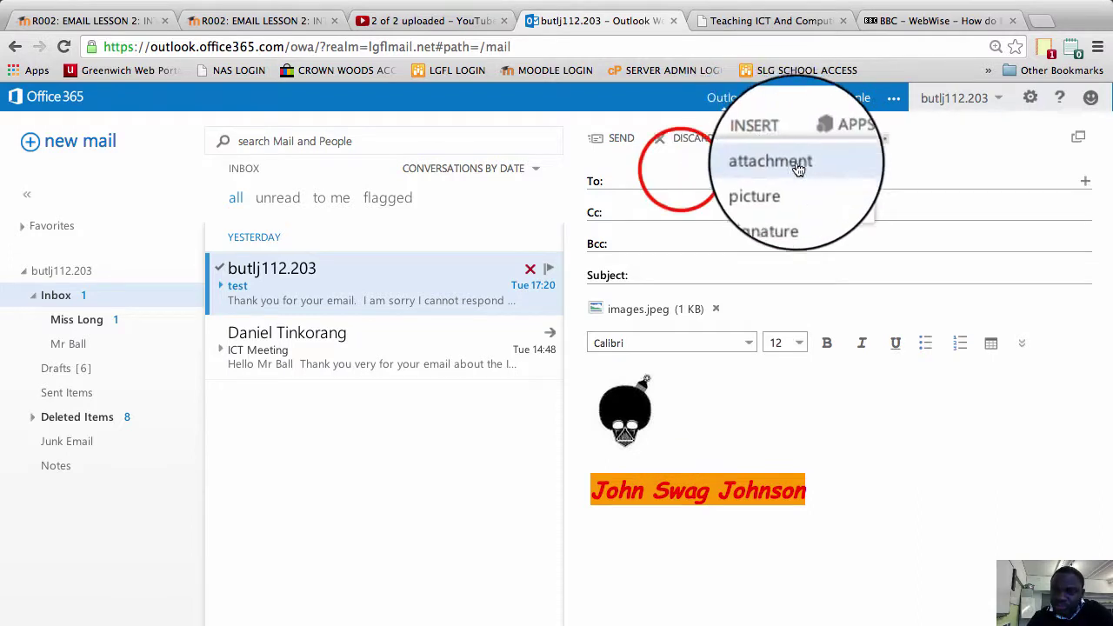
pyautogui.click(685, 174)
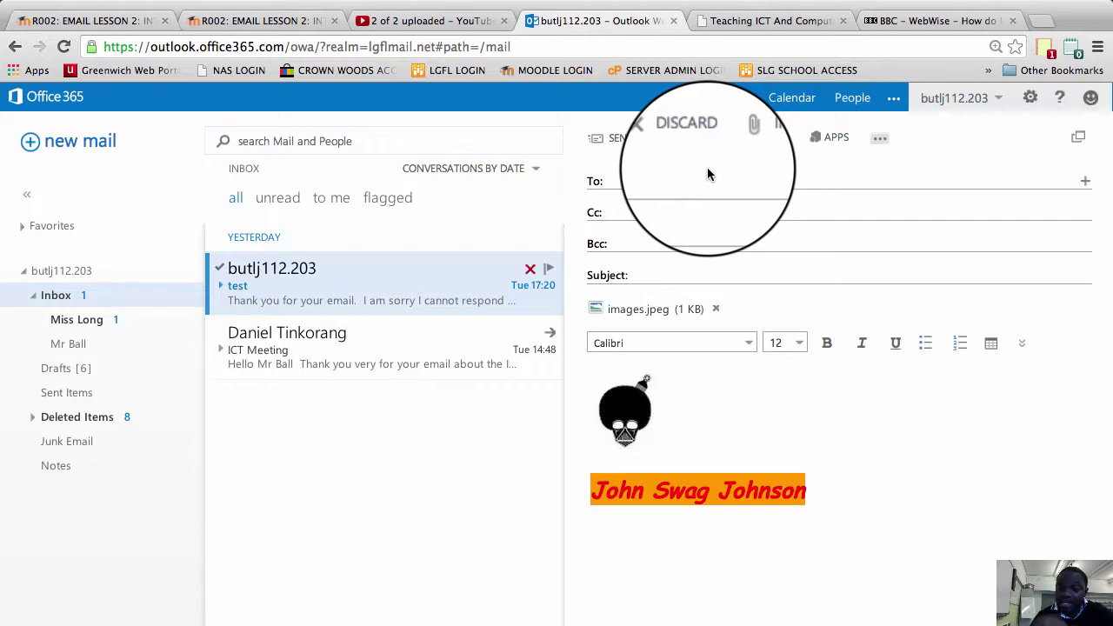
pyautogui.click(765, 139)
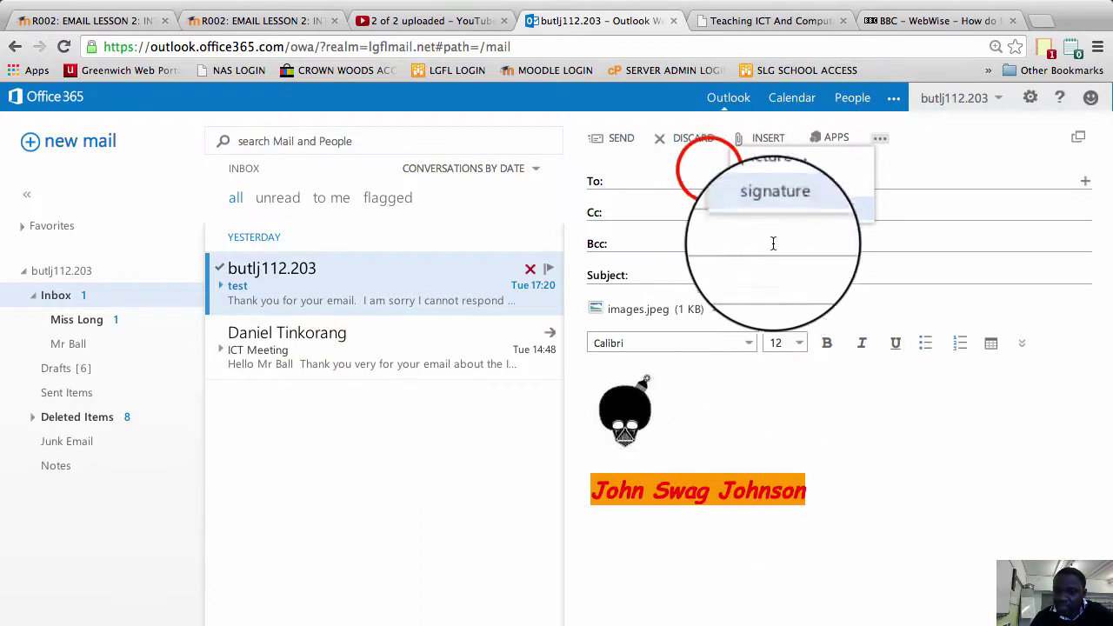
pyautogui.click(709, 167)
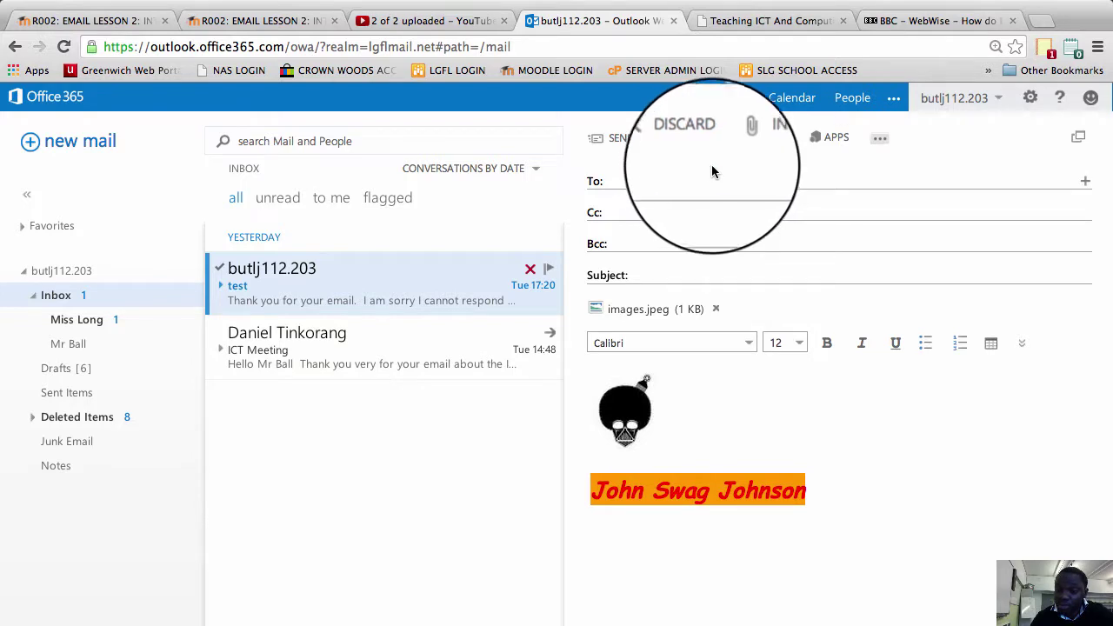
pyautogui.click(758, 139)
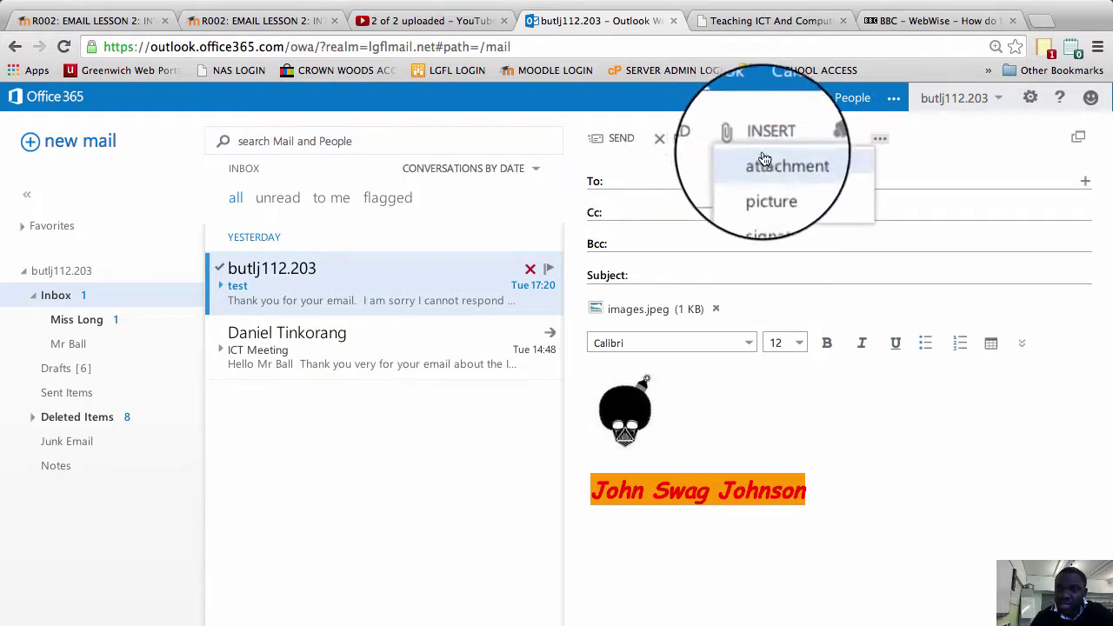